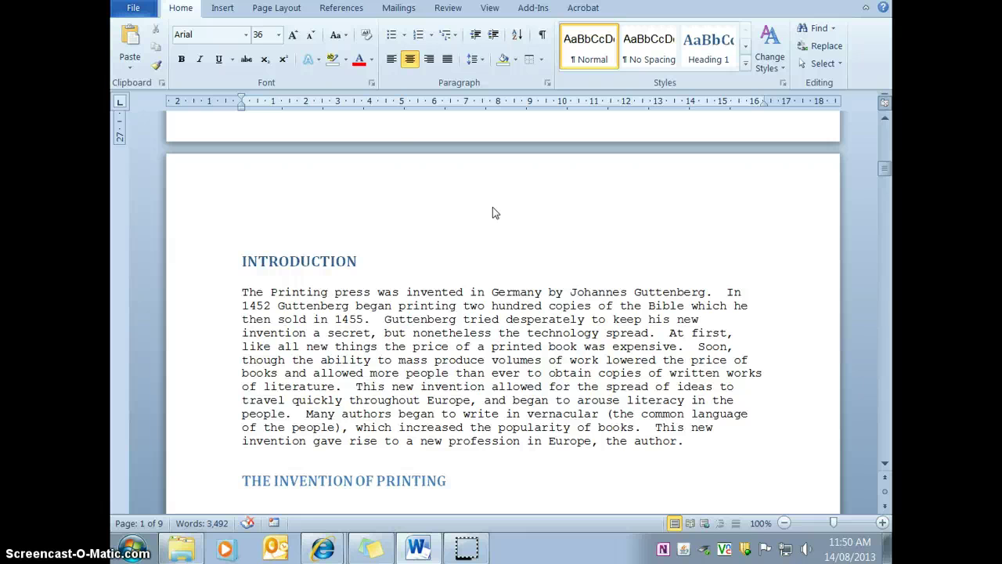
Step: Open the Insert tab's Header gallery of built-in designs
click(222, 9)
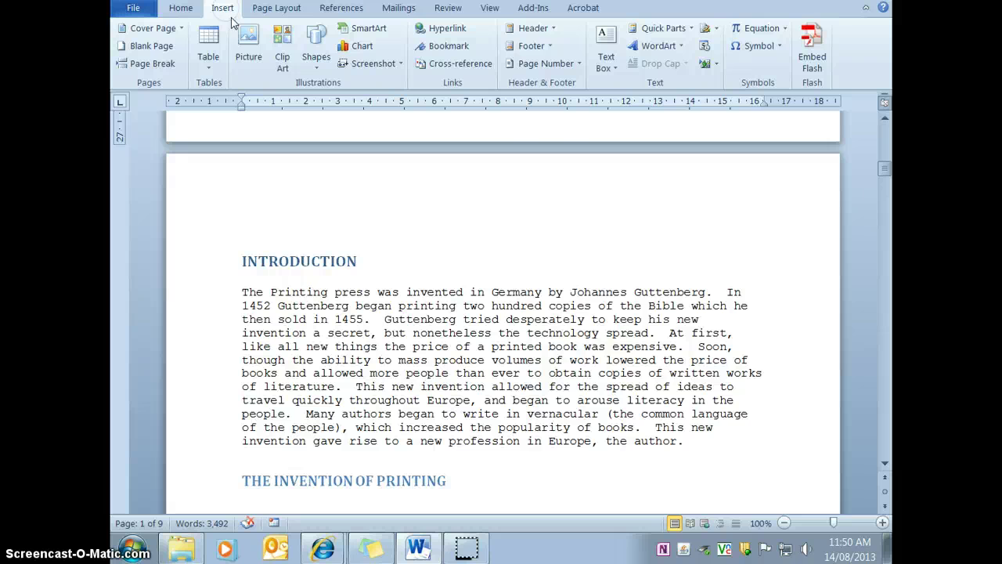
click(536, 29)
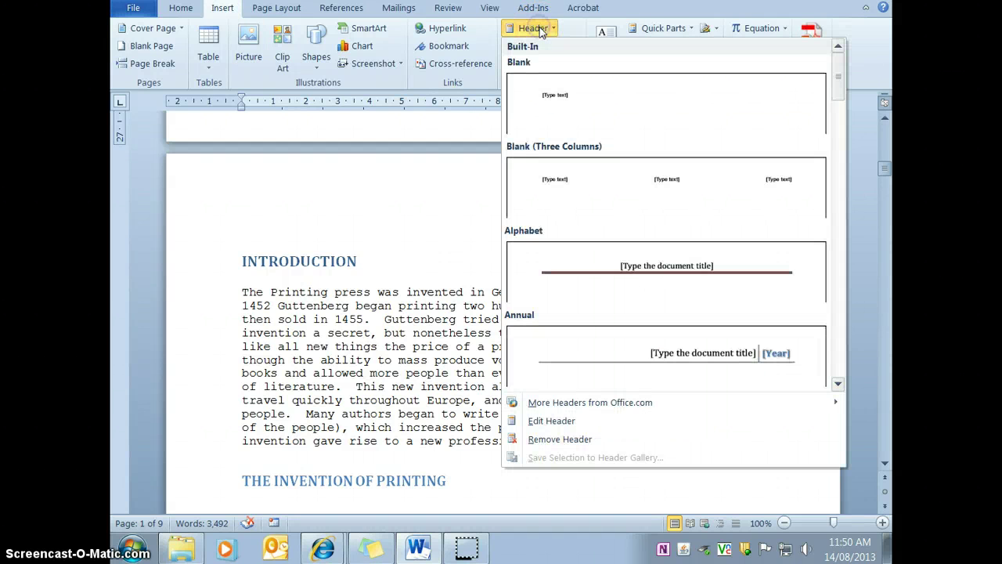
Step: Insert the Blank header design with its [Type text] placeholder
click(548, 101)
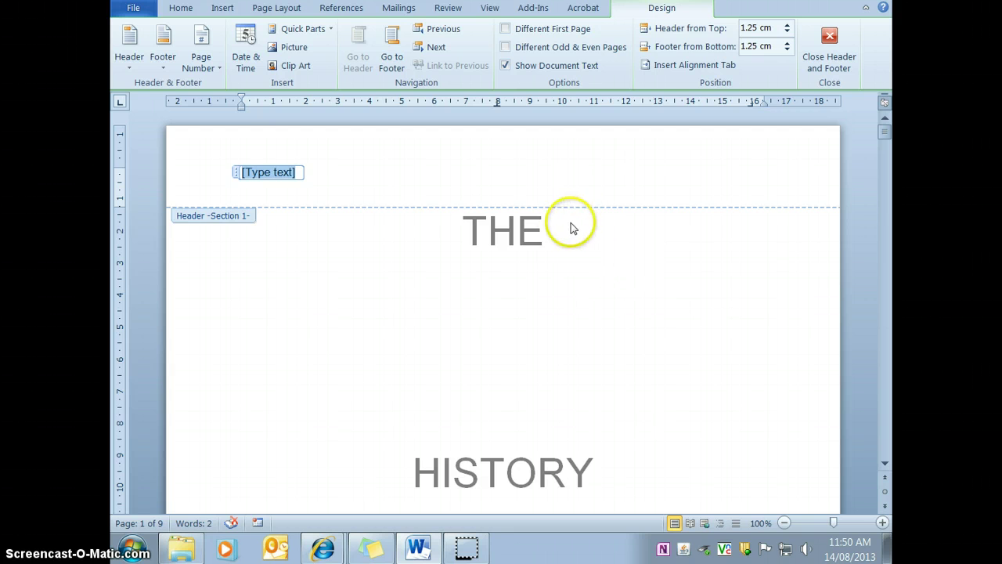
Step: Move to the Section 2 header and turn off Link to Previous
click(436, 50)
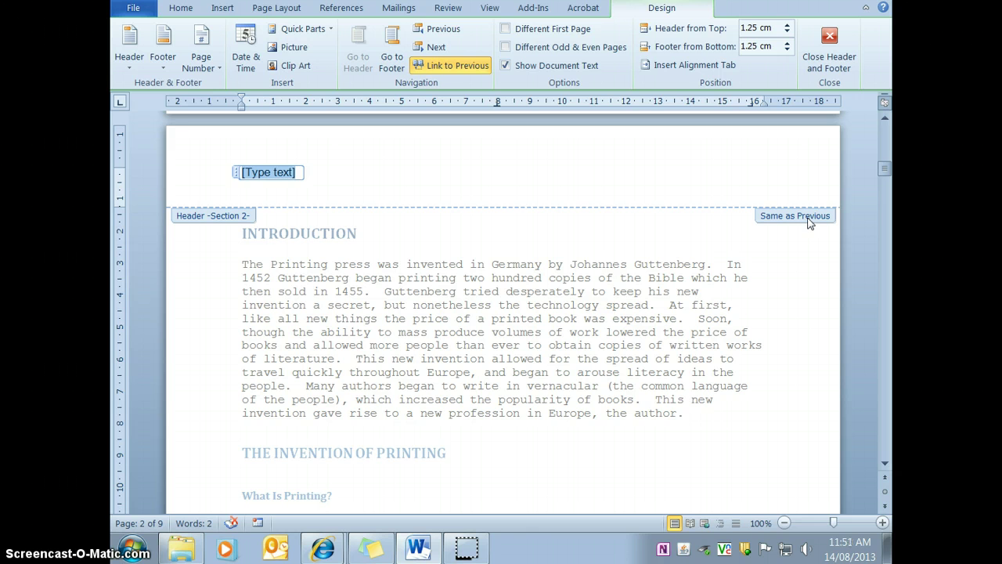
click(769, 237)
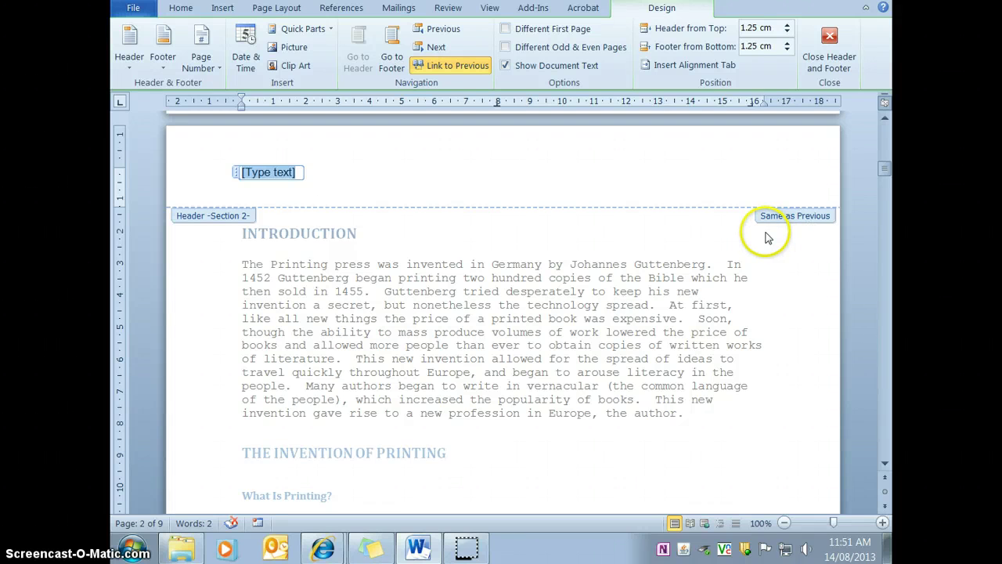
click(447, 69)
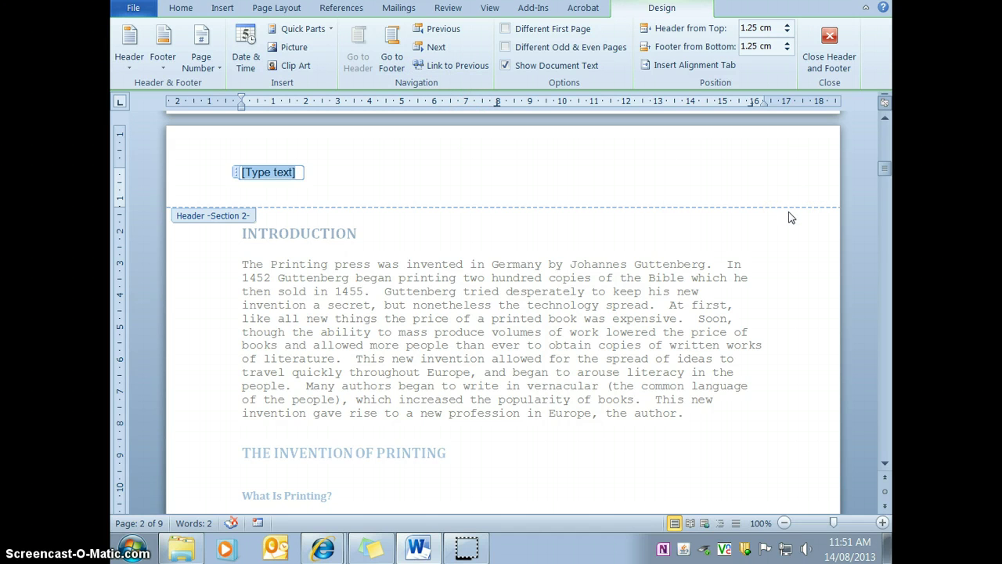
Step: Unlink the Section 2 footer and enter 'The Bremer Institute of TAFE' in it
click(393, 61)
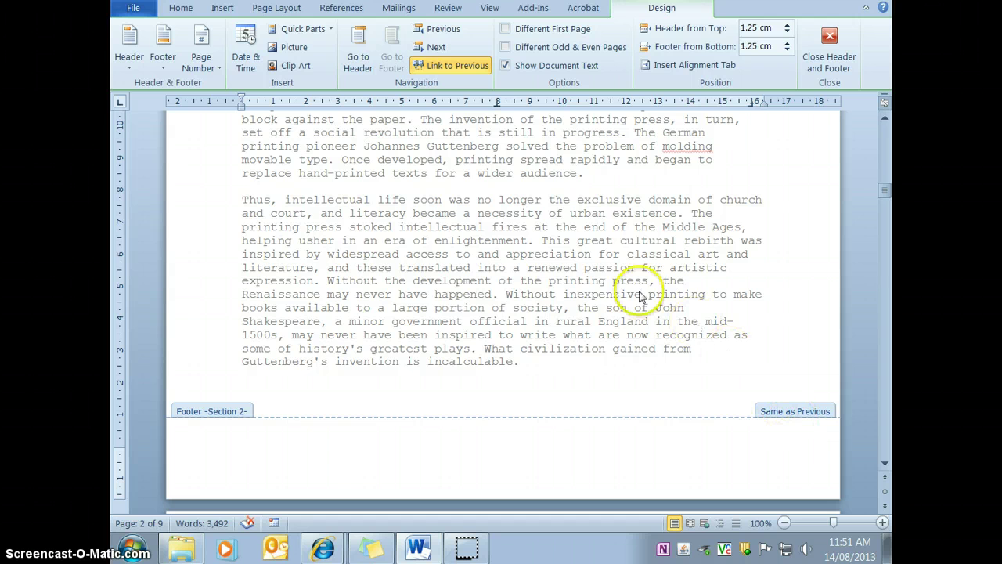
click(450, 66)
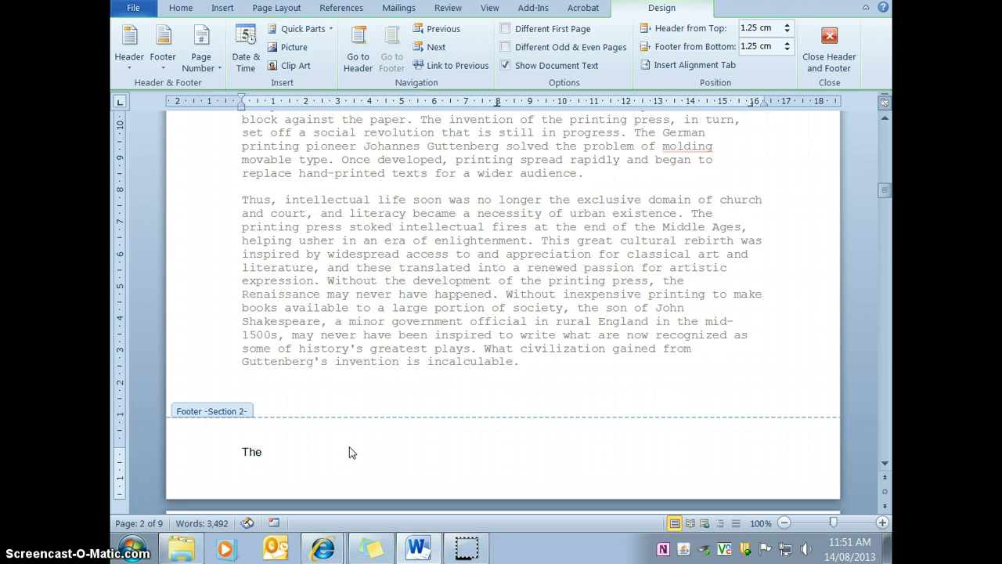
text(Bremer Institute of TAFE)
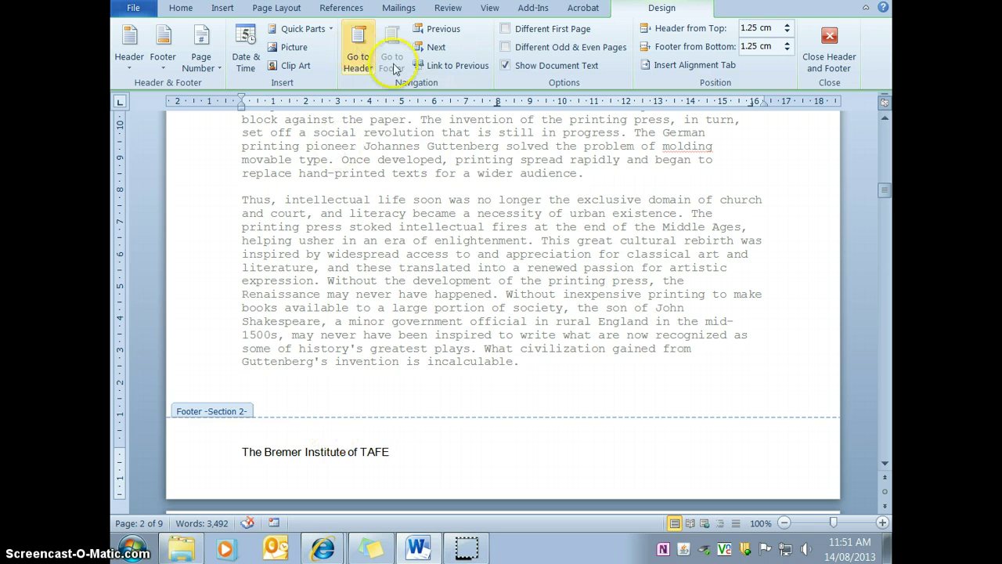
Step: Replace the Section 2 header placeholder with the author's full name, then close header editing
click(359, 39)
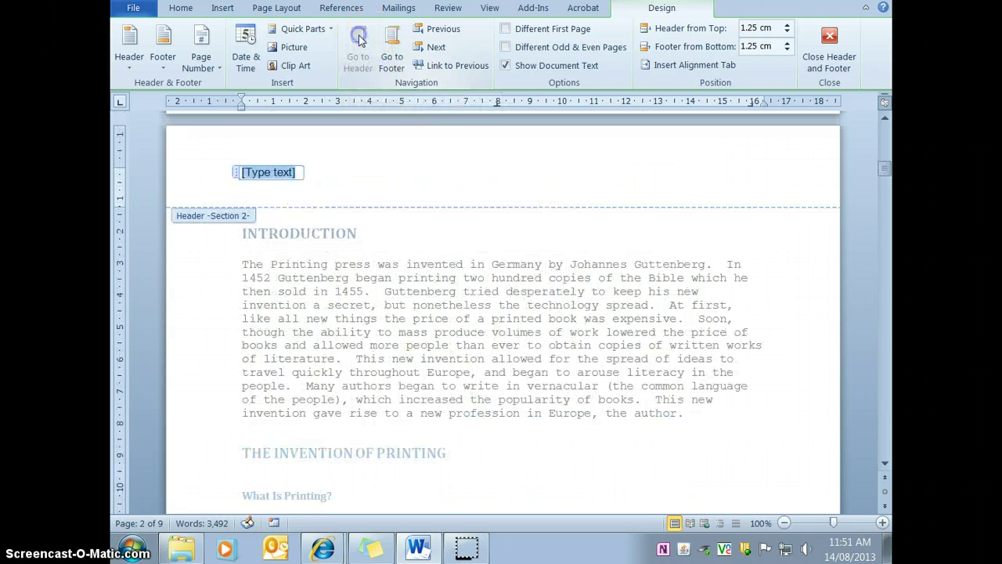
click(310, 170)
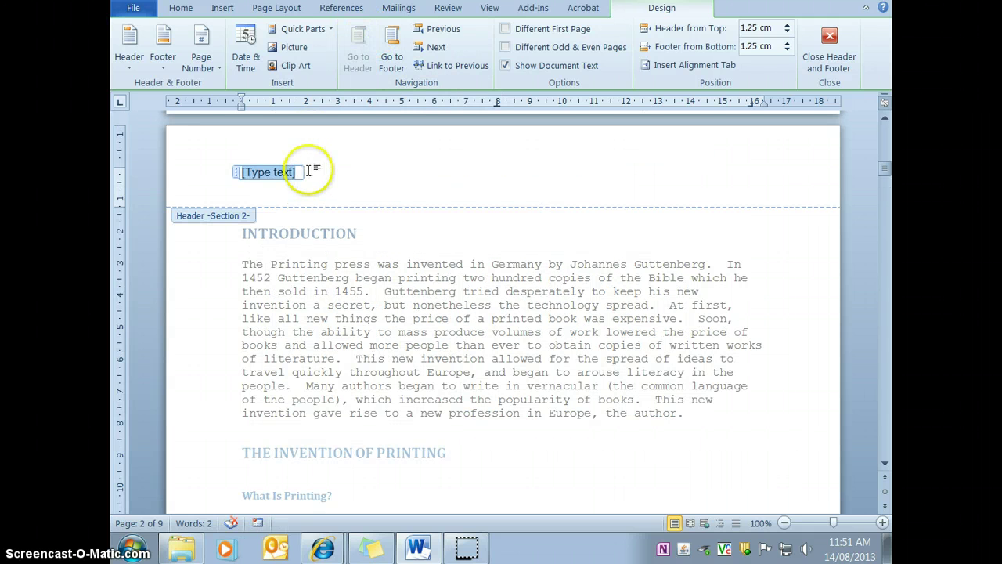
text(Karen Clohessy)
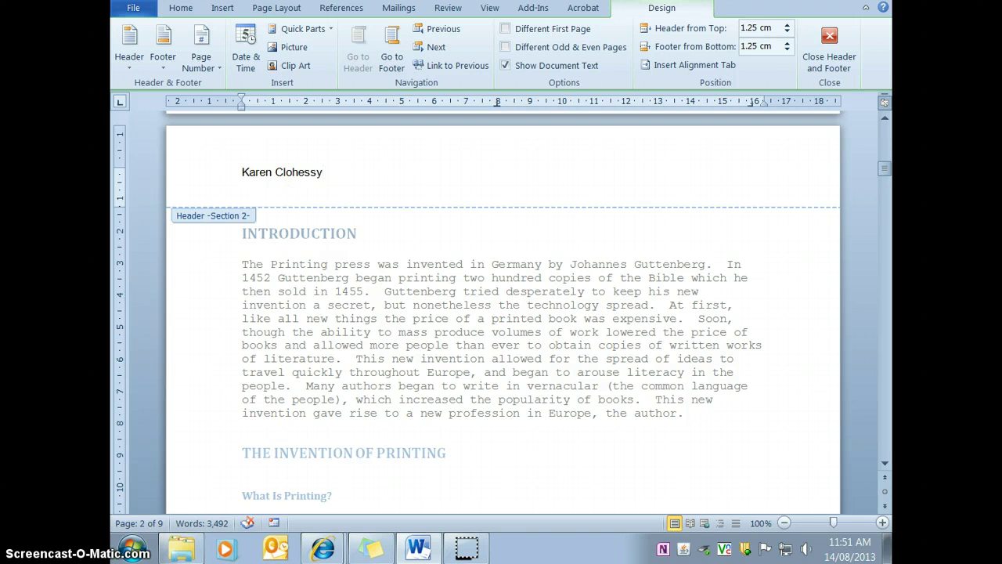
click(831, 39)
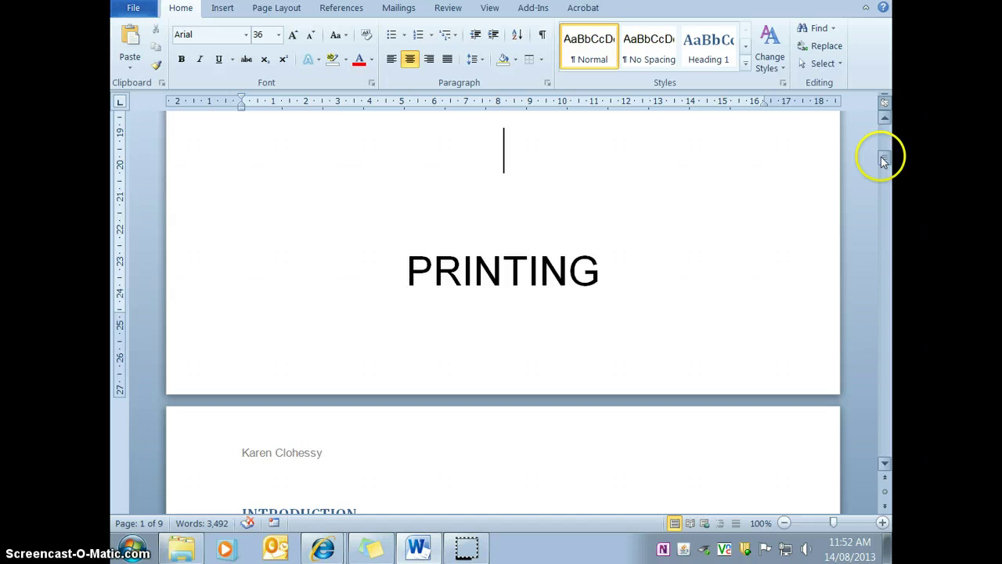
Step: Delete the [Type text] placeholder from the page 1 title-page header, then close header editing
drag(884, 153, 883, 133)
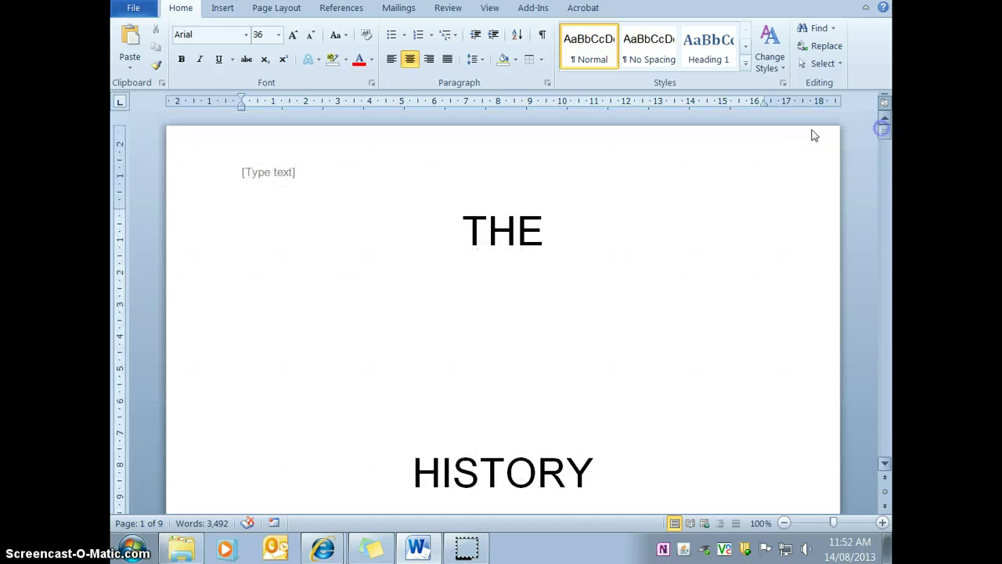
double_click(269, 174)
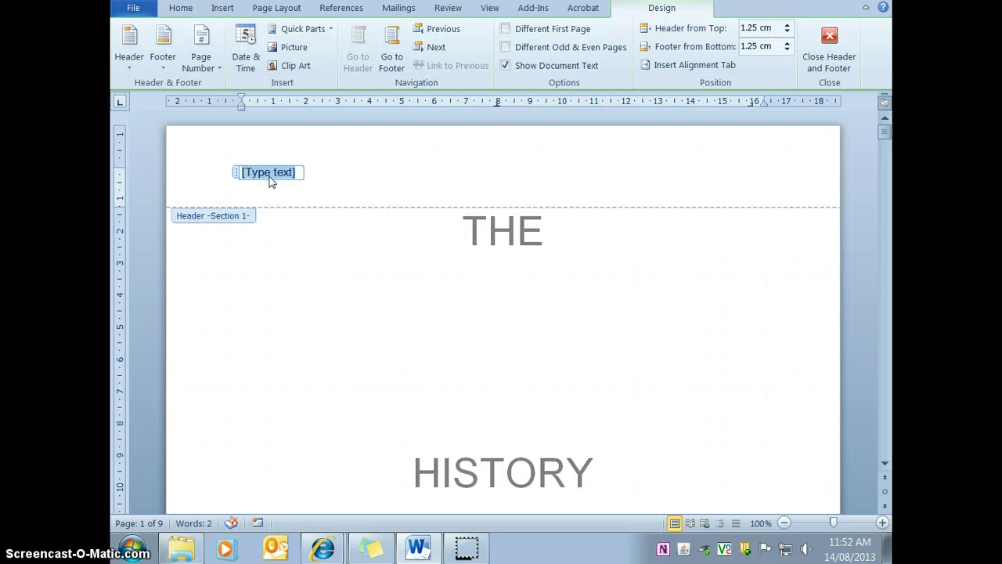
click(243, 174)
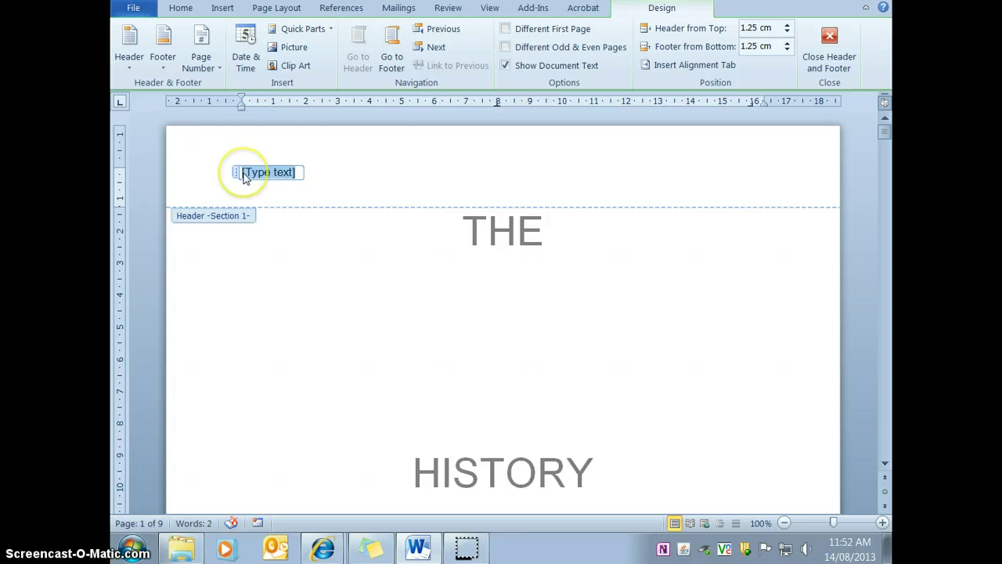
key(Delete)
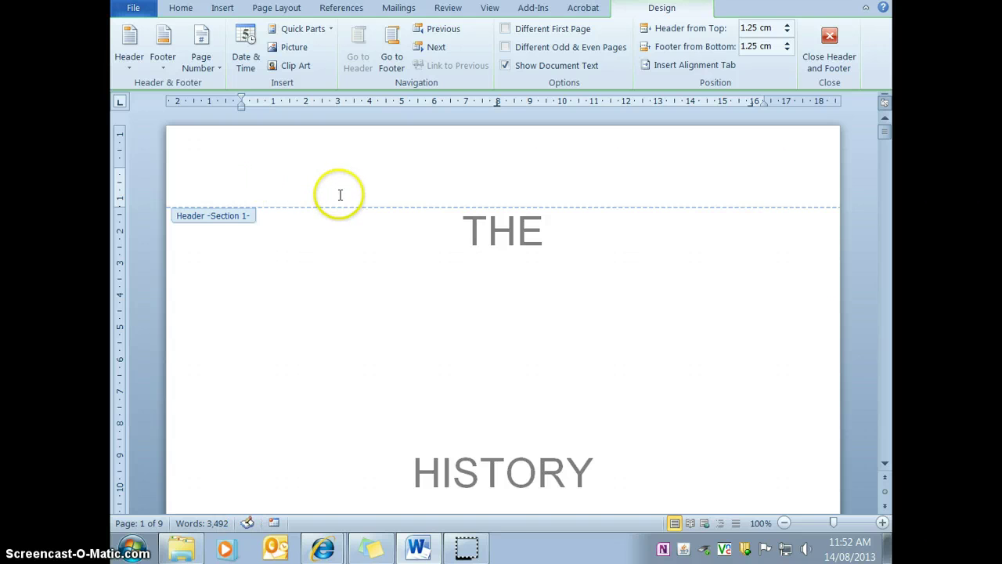
click(829, 40)
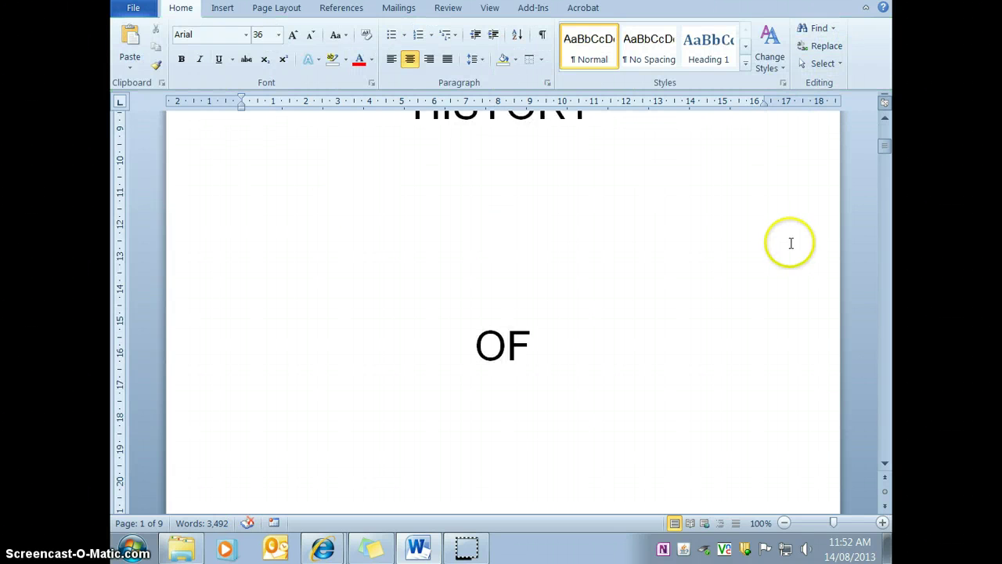
Step: Scroll through the pages to check each header and footer
scroll(791, 243, up, 6)
scroll(791, 243, up, 2)
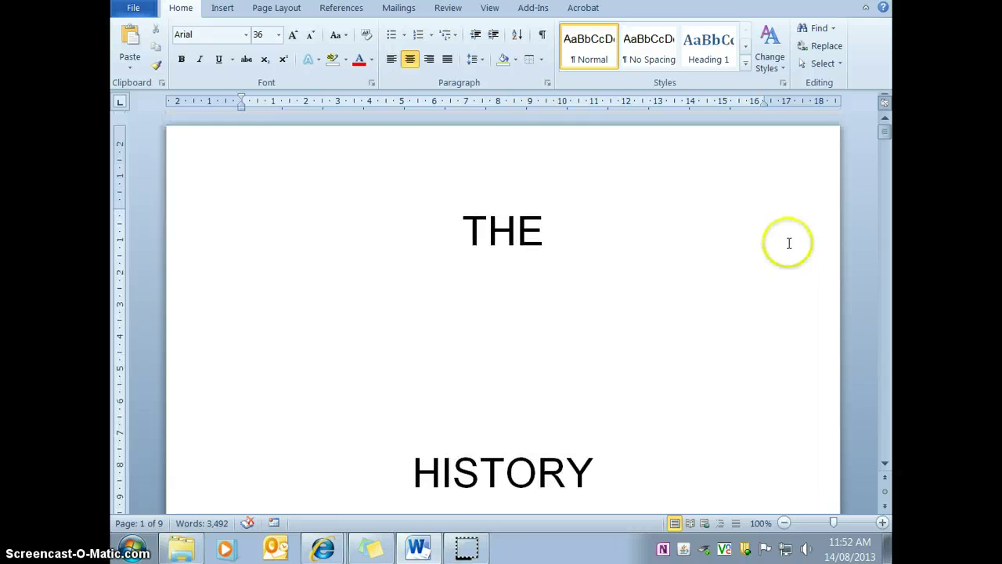
scroll(788, 248, down, 4)
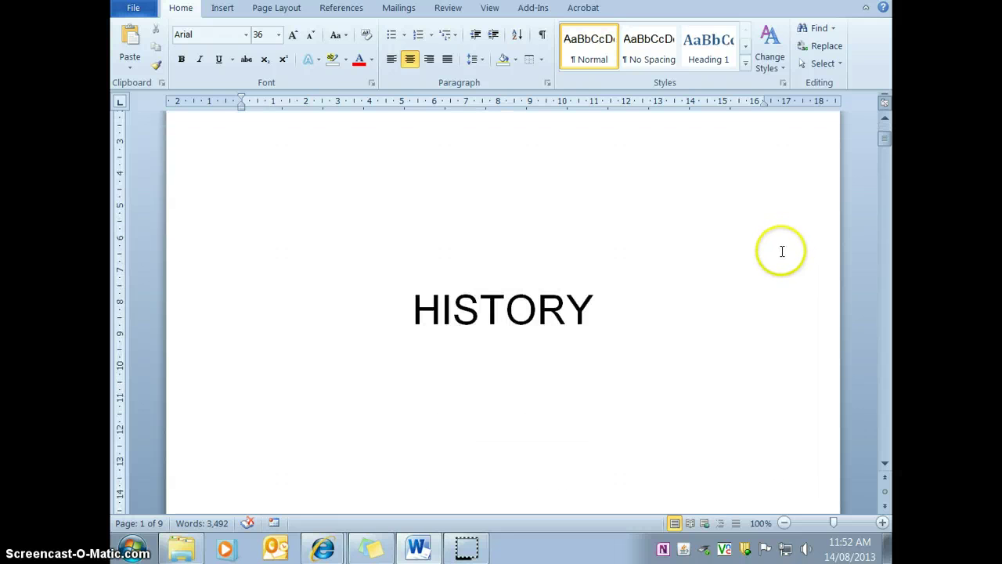
scroll(781, 251, down, 4)
scroll(781, 251, down, 9)
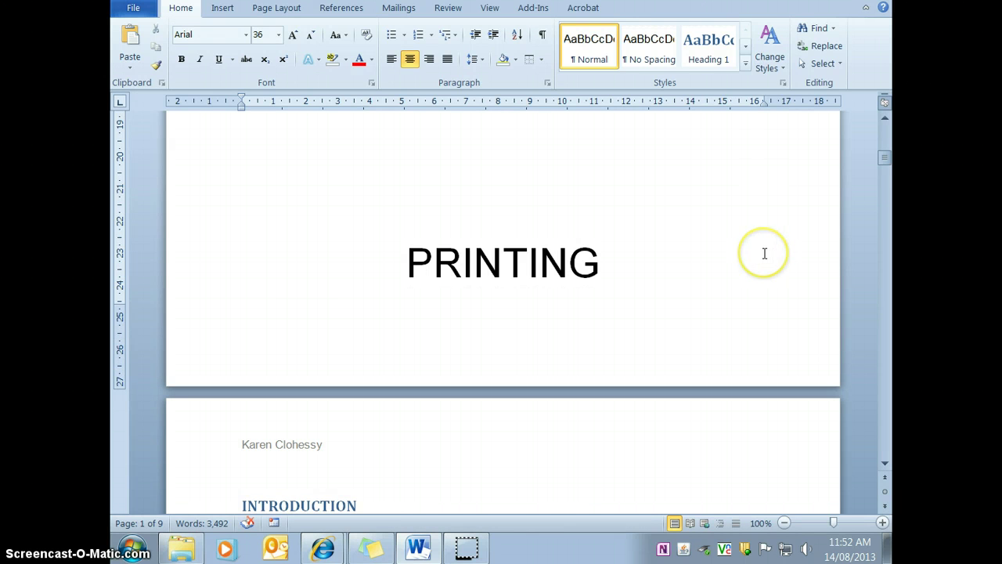
scroll(765, 252, down, 1)
scroll(764, 253, down, 3)
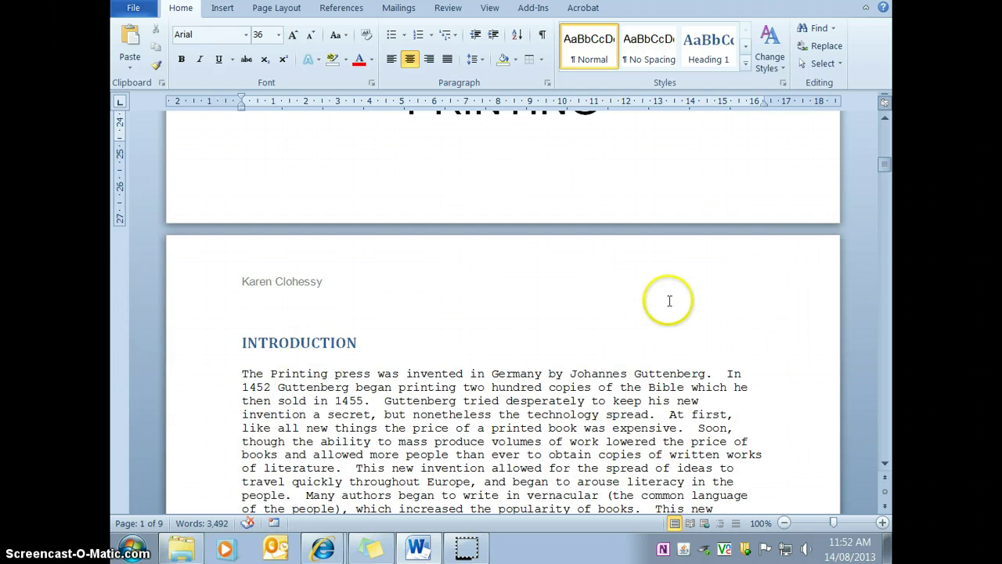
scroll(670, 301, down, 18)
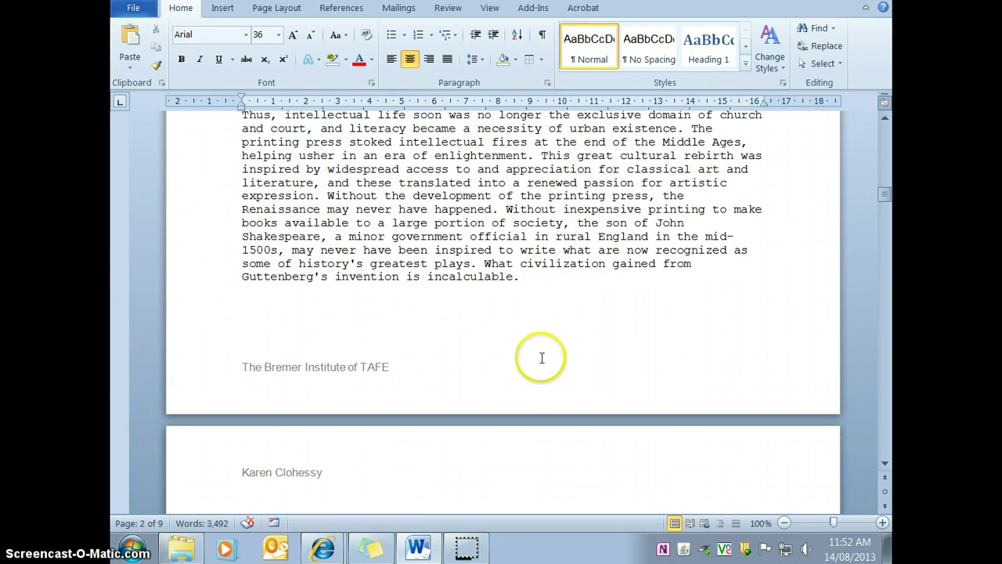
scroll(541, 357, down, 13)
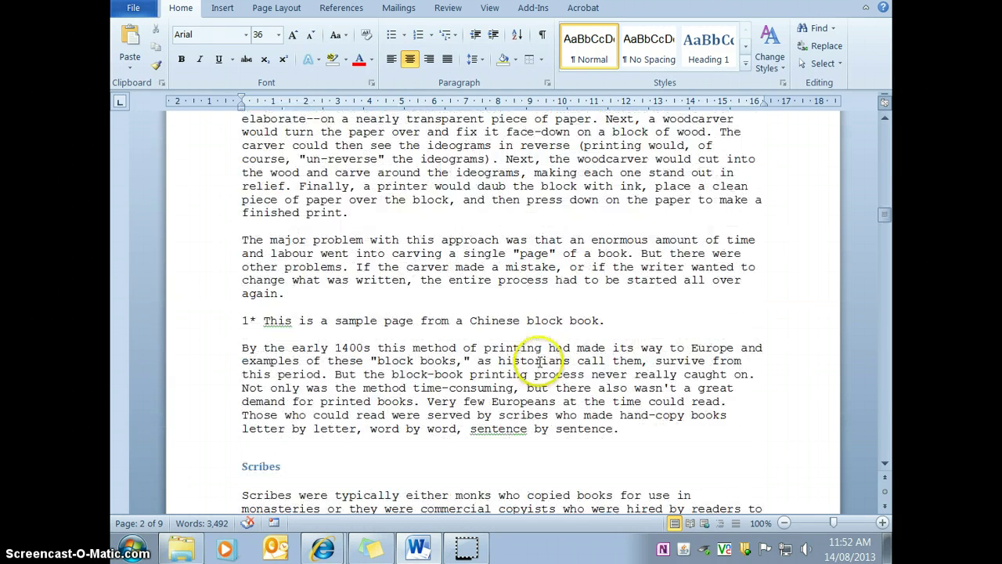
scroll(540, 362, down, 18)
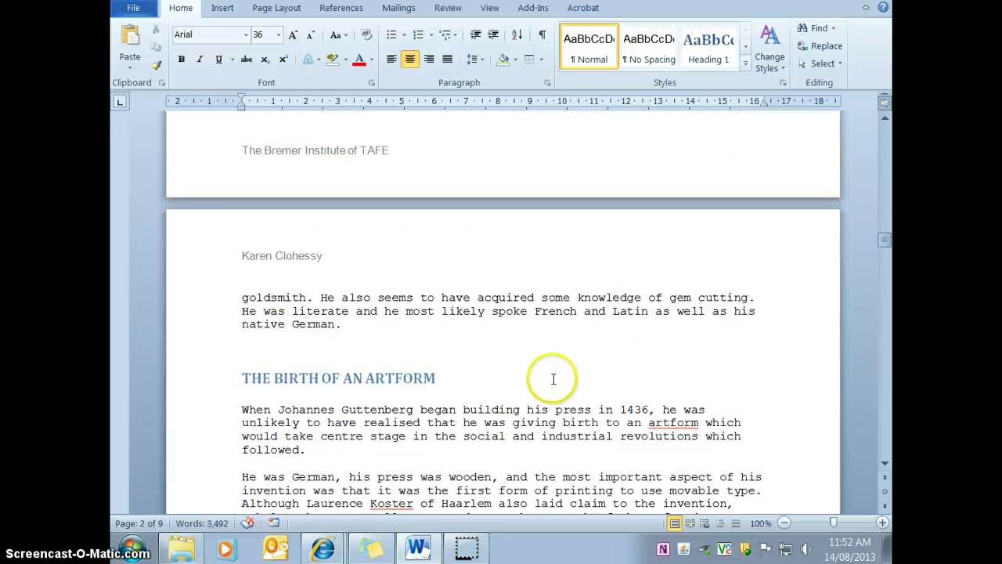
scroll(553, 379, down, 12)
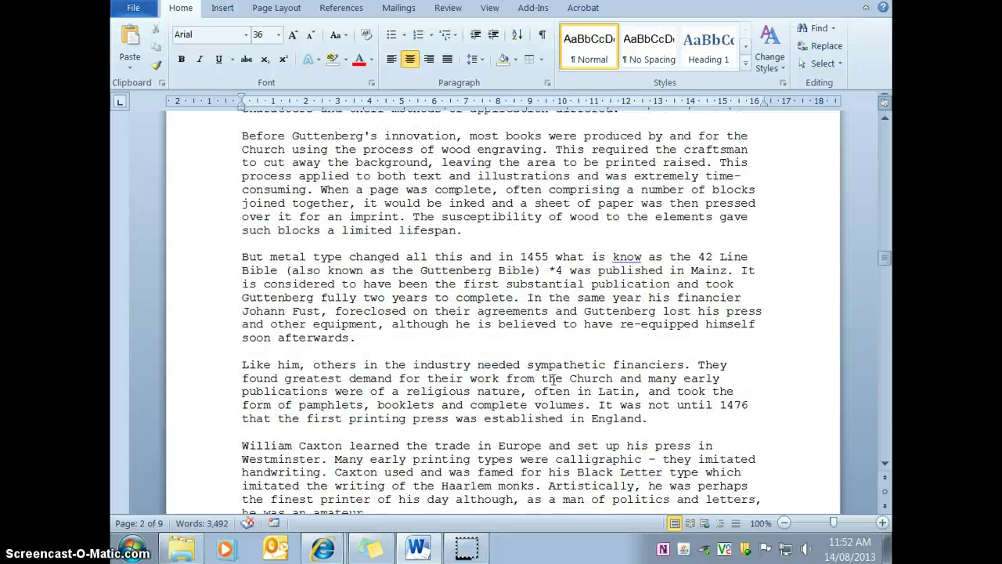
scroll(553, 378, down, 4)
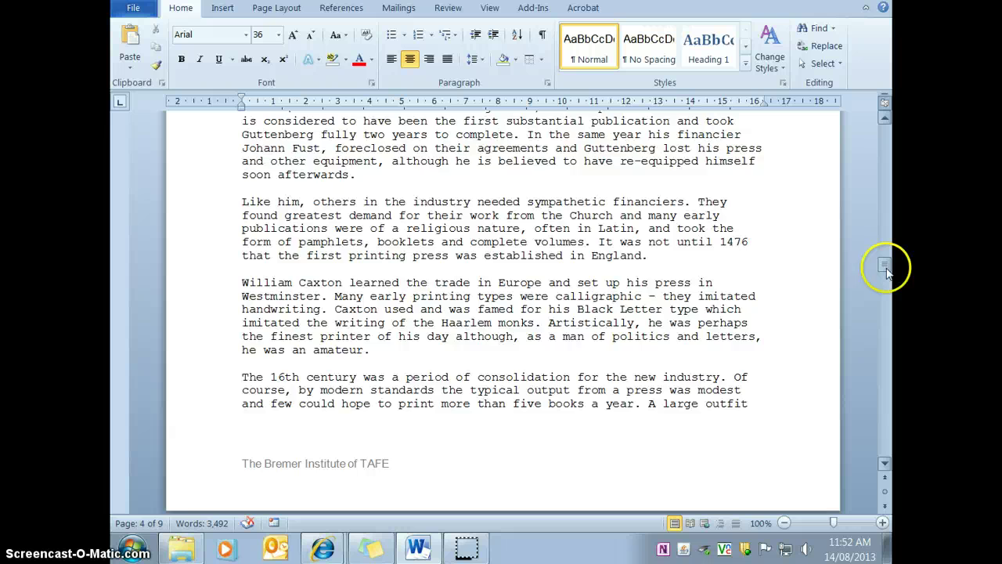
Step: Reopen header editing on the page 2 header below the title page
drag(887, 268, 892, 169)
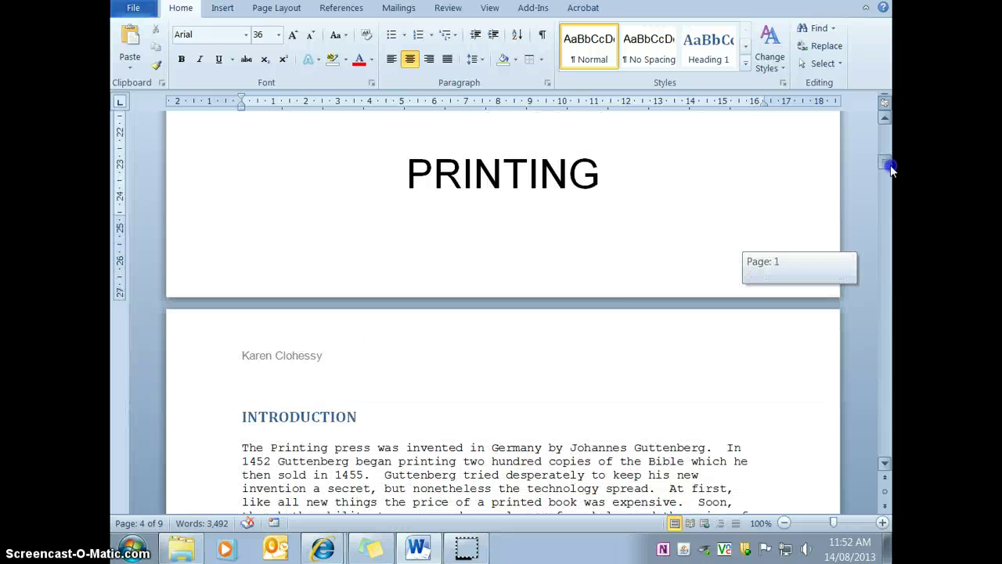
click(305, 358)
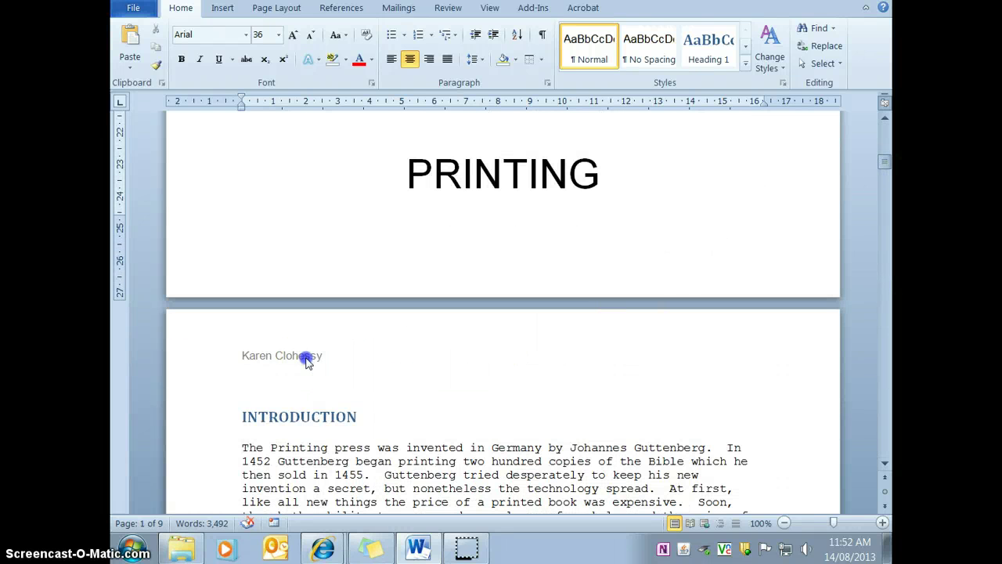
click(305, 358)
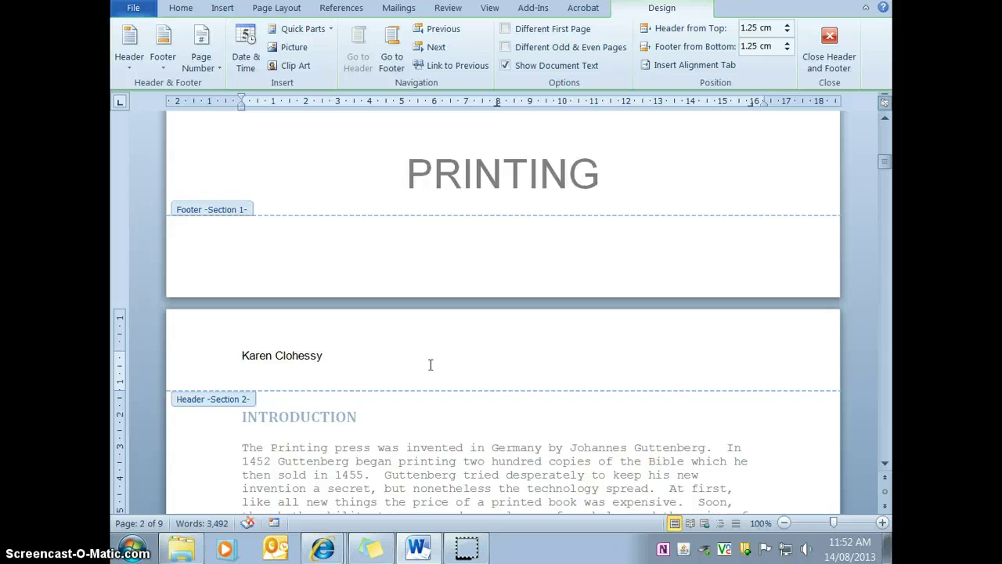